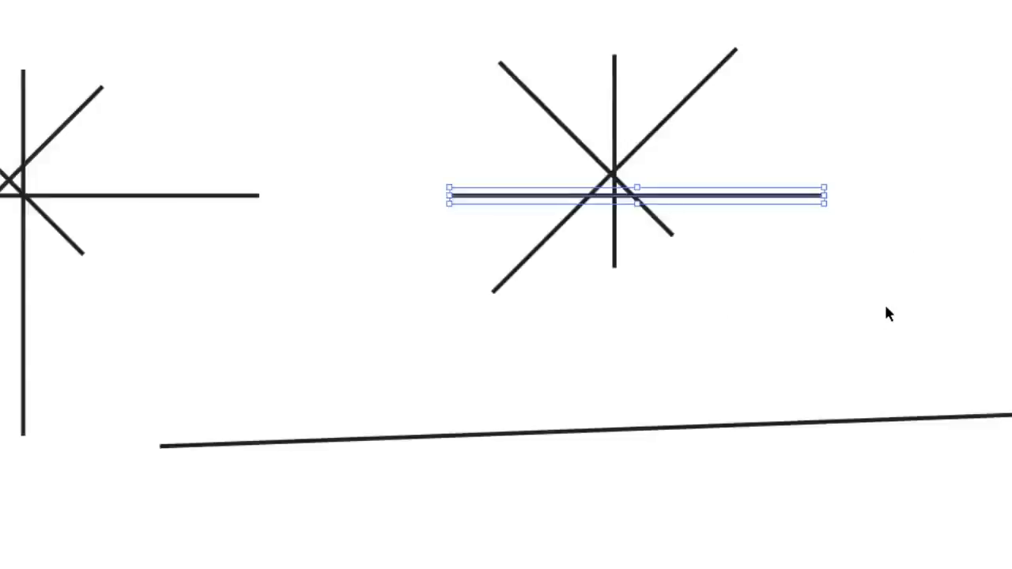
pyautogui.press('p')
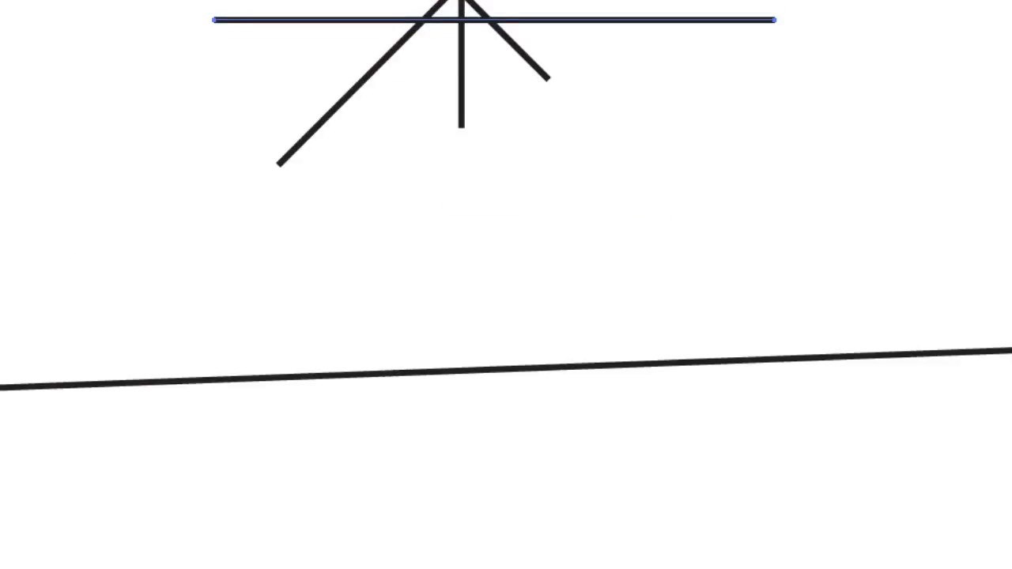
pyautogui.scroll(9, 506, 284)
pyautogui.hscroll(4, 506, 284)
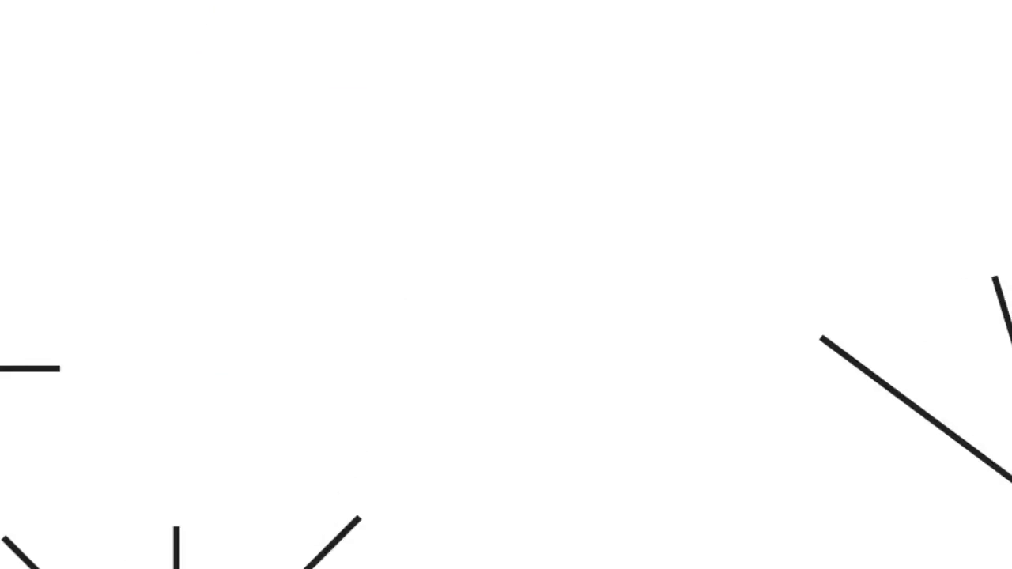
pyautogui.hotkey('ctrl', '+')
pyautogui.hotkey('ctrl', '+')
pyautogui.hotkey('ctrl', '+')
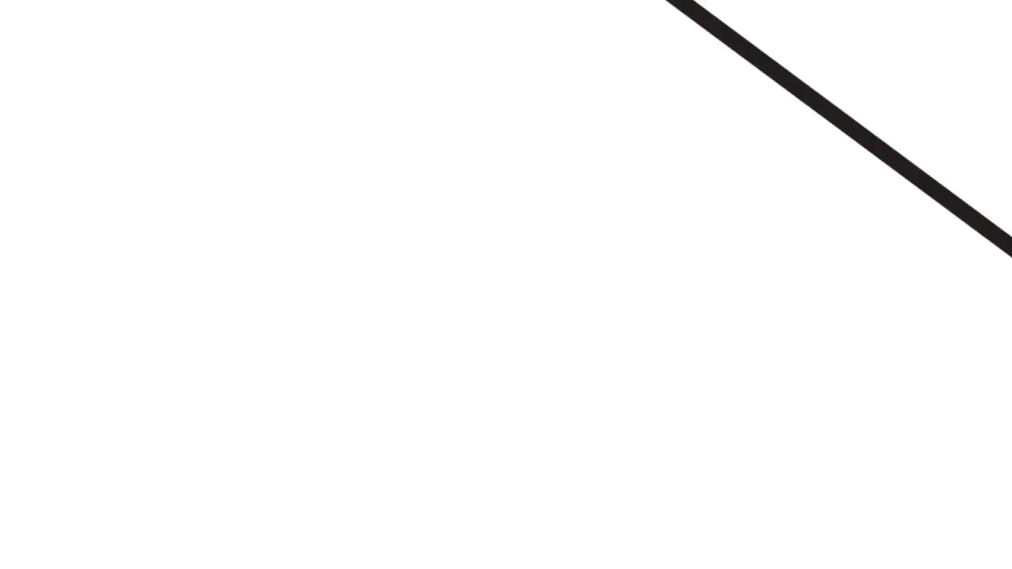
pyautogui.scroll(1, 506, 284)
pyautogui.moveTo(1011, 568); pyautogui.dragTo(743, 553)
pyautogui.hotkey('ctrl', '+')
pyautogui.hotkey('ctrl', '+')
pyautogui.hotkey('ctrl', '+')
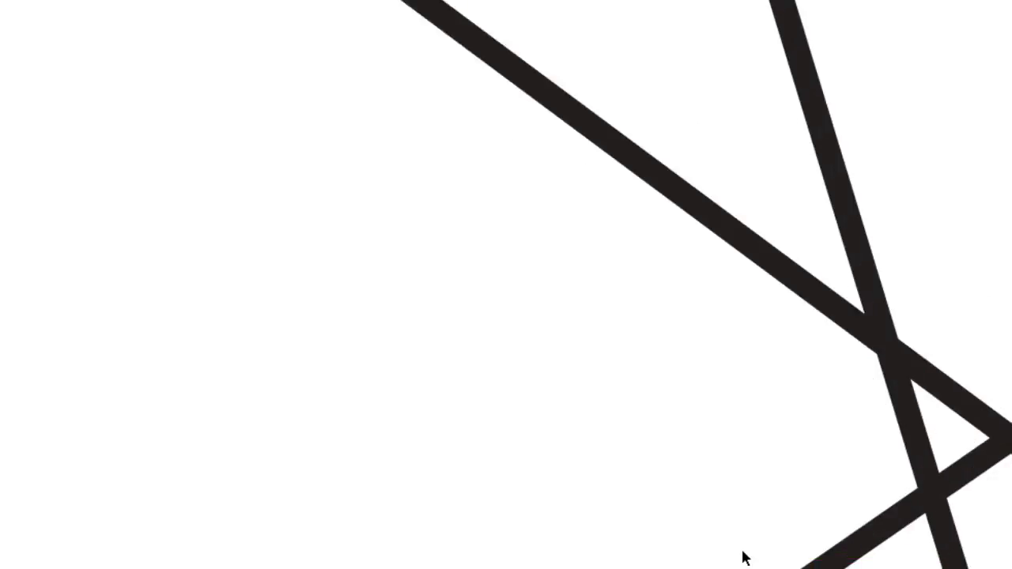
pyautogui.hotkey('ctrl', '+')
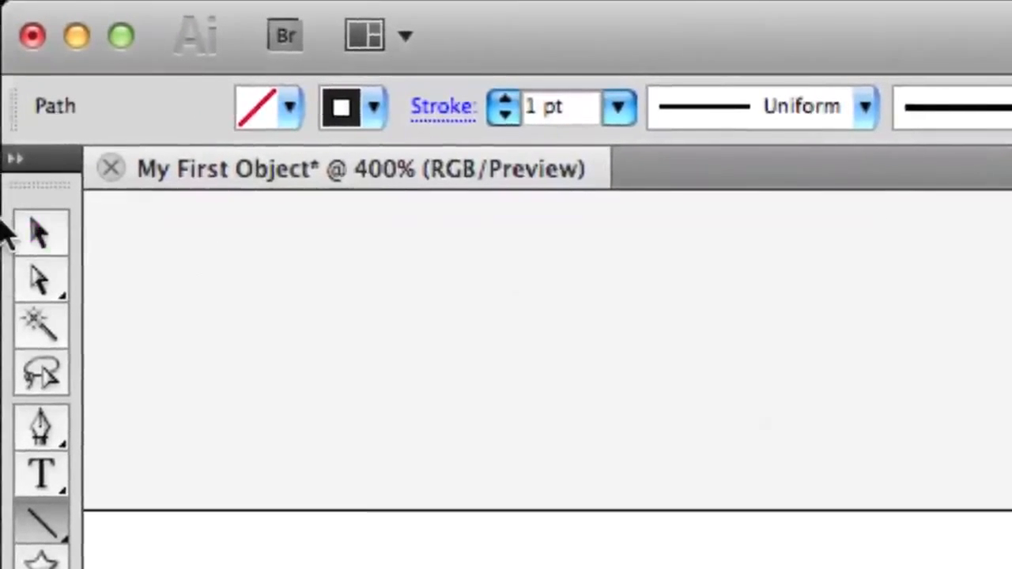
# - Move the horizontal, falling diagonal and vertical lines of the middle cluster up and left, away from its rising diagonal line
pyautogui.click(36, 236)
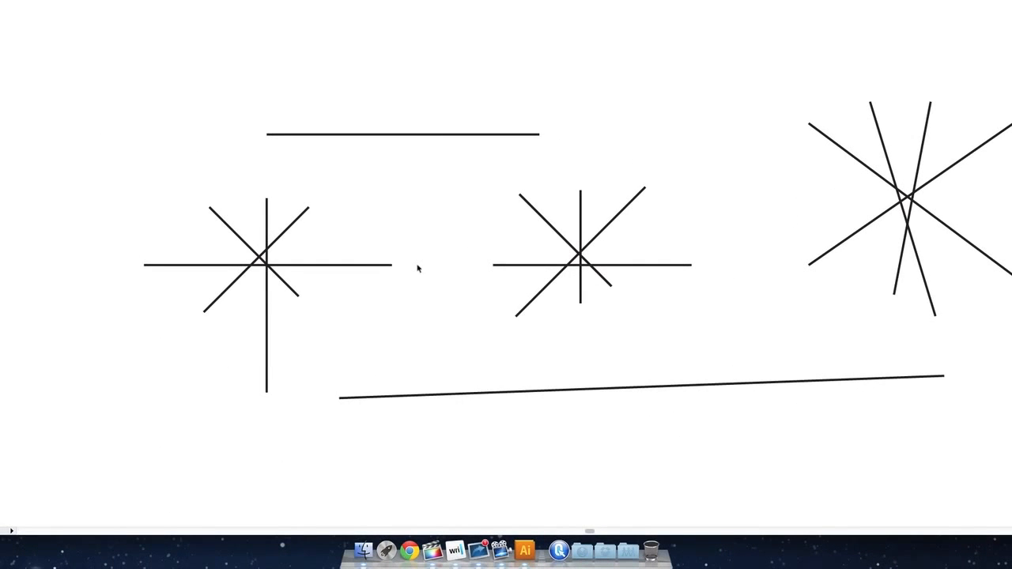
pyautogui.press('super+equal')
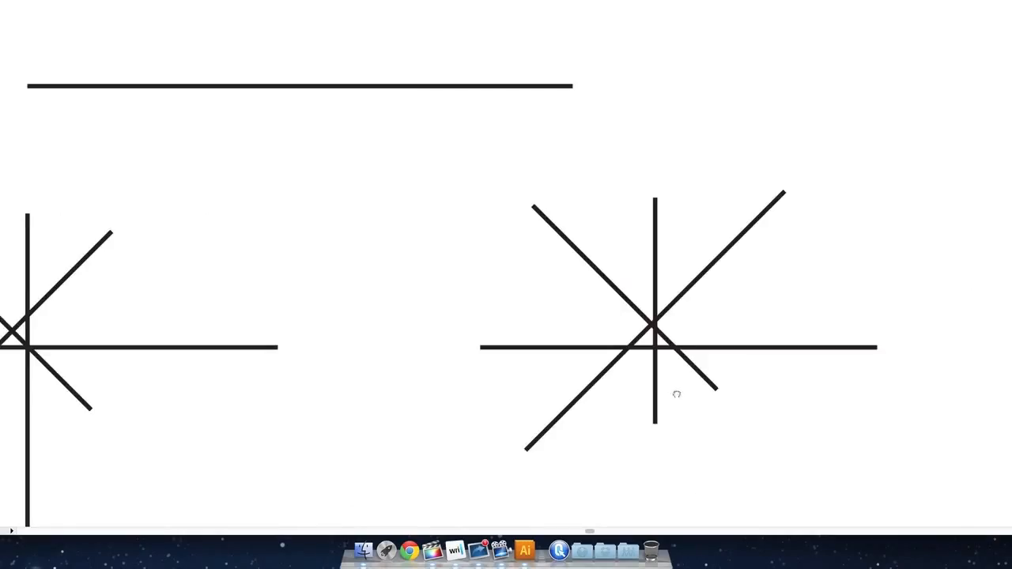
pyautogui.moveTo(672, 392); pyautogui.dragTo(558, 284)
pyautogui.click(643, 232)
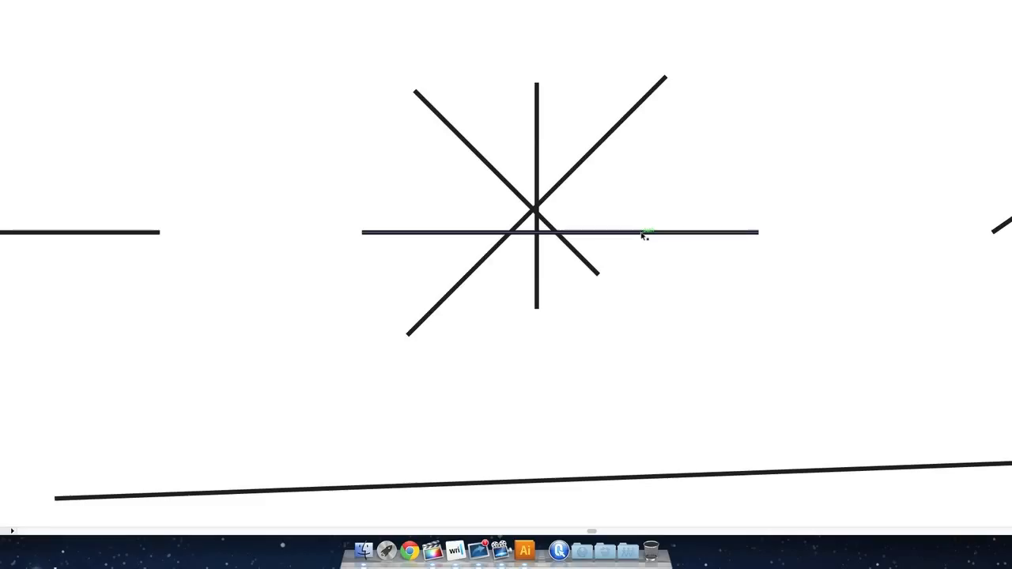
pyautogui.click(642, 233)
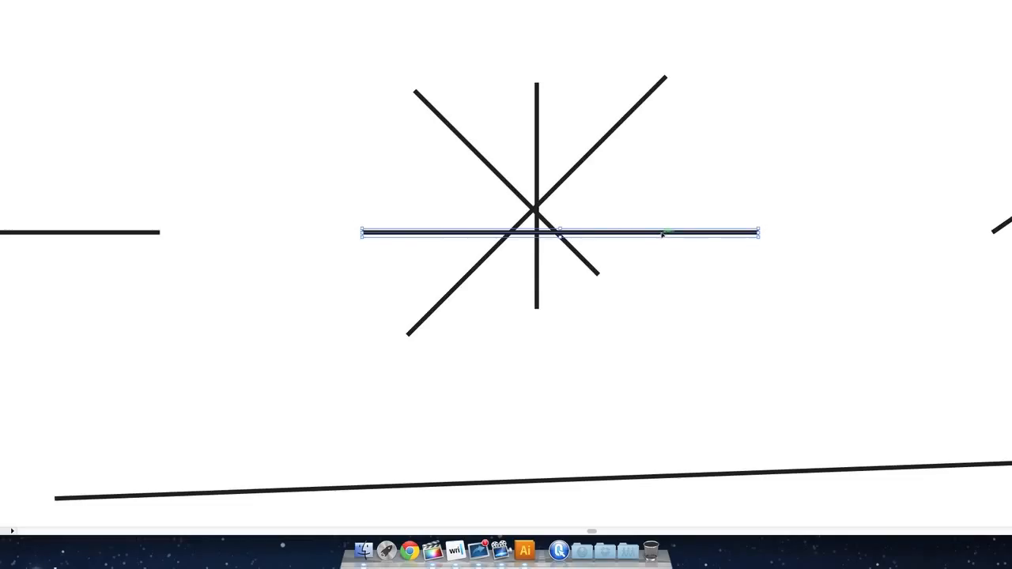
pyautogui.moveTo(664, 234); pyautogui.dragTo(465, 66)
pyautogui.moveTo(465, 138); pyautogui.dragTo(325, 53)
pyautogui.moveTo(540, 135); pyautogui.dragTo(322, 30)
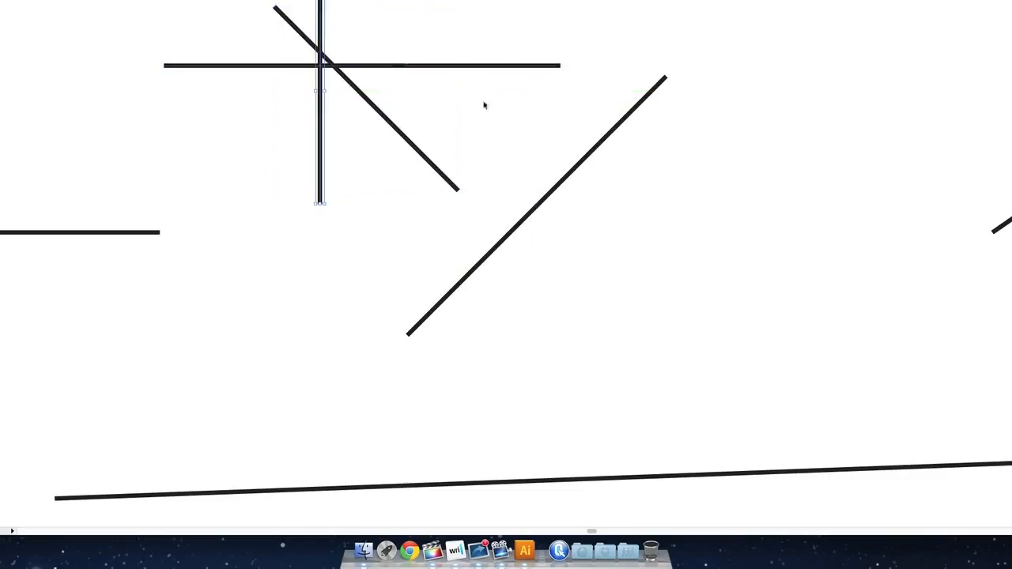
pyautogui.click(356, 144)
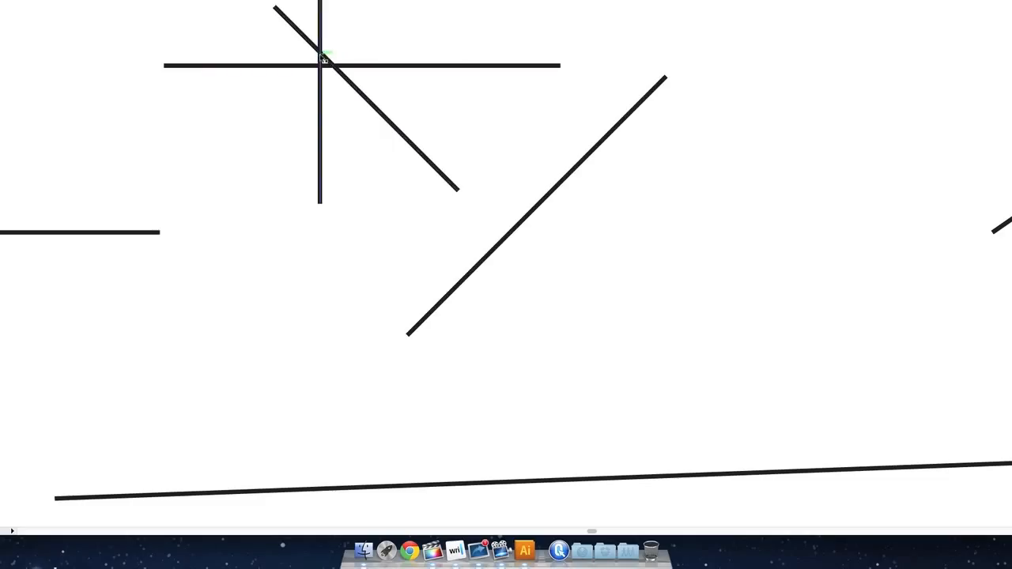
# - Separate the moved vertical line and falling diagonal by placing both below the horizontal line, and deselect everything
pyautogui.moveTo(323, 77); pyautogui.dragTo(309, 289)
pyautogui.moveTo(416, 145); pyautogui.dragTo(399, 222)
pyautogui.click(596, 266)
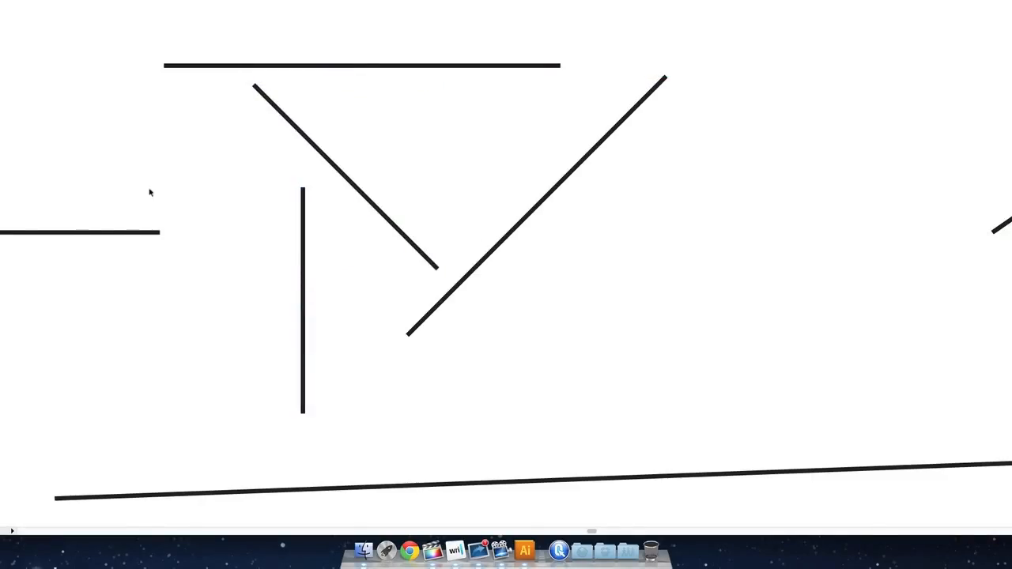
# - Enter isolation mode on the long horizontal line of the leftmost line cluster
pyautogui.moveTo(97, 180); pyautogui.dragTo(510, 113)
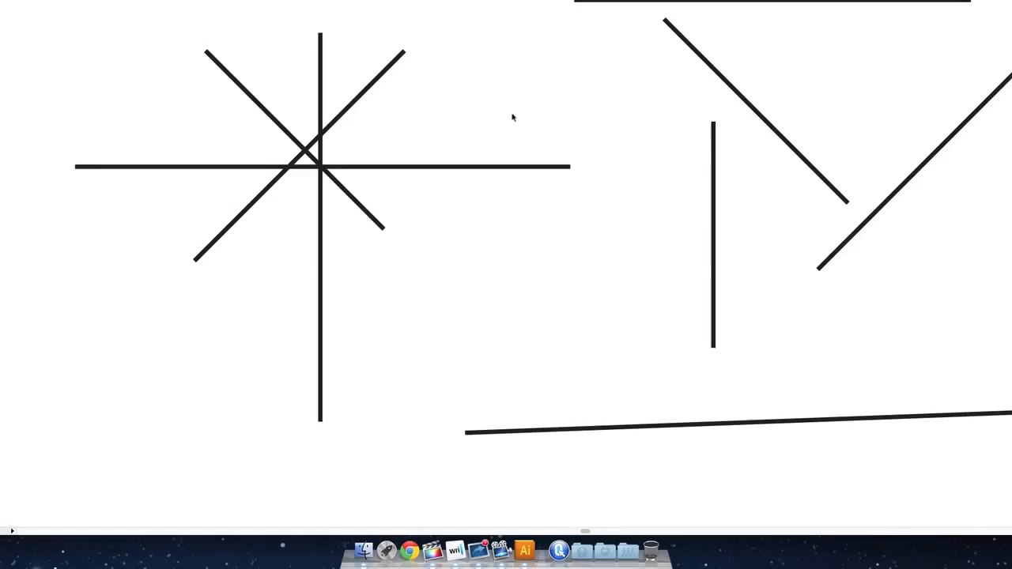
pyautogui.press('super+equal')
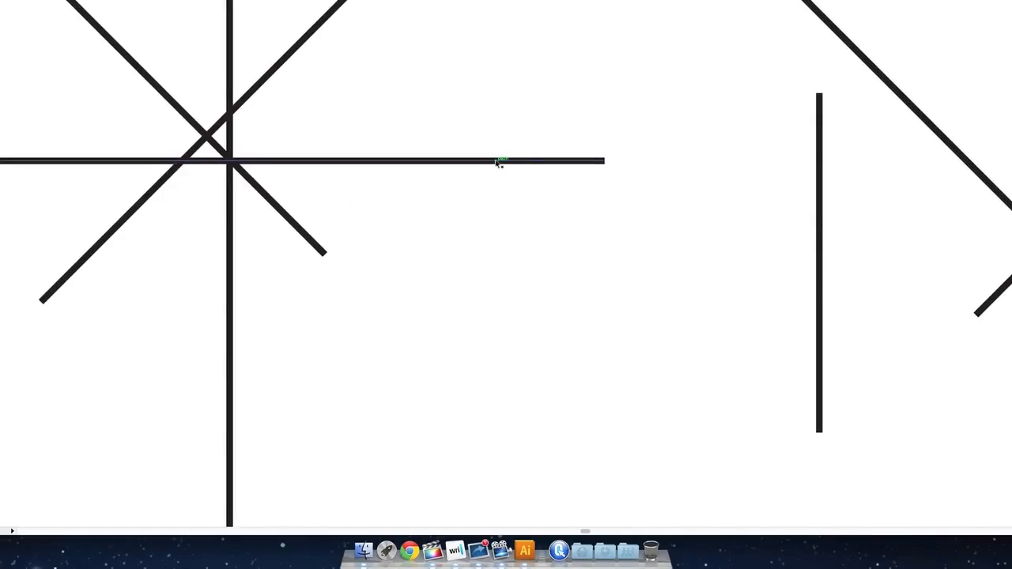
pyautogui.click(498, 163)
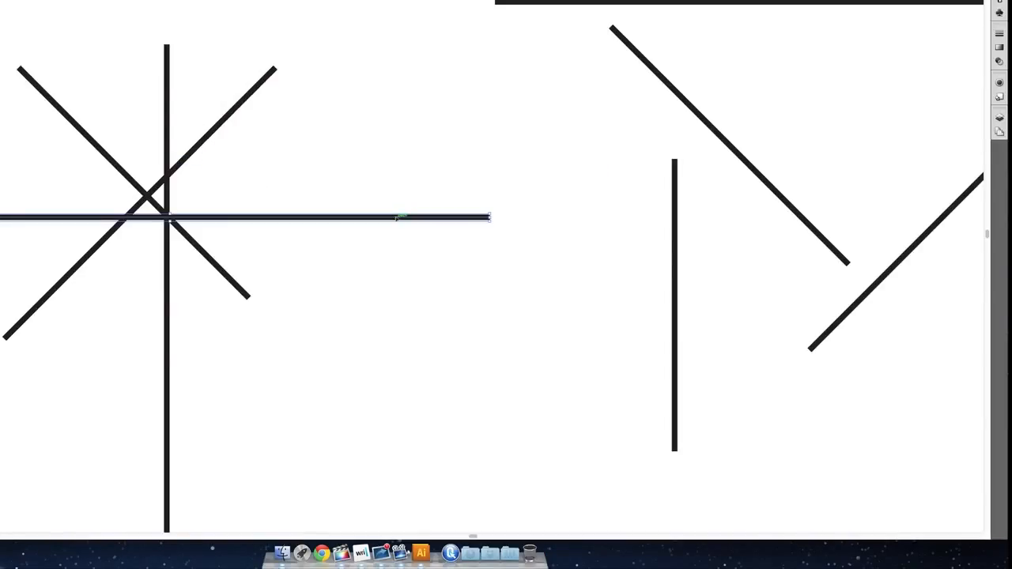
pyautogui.scroll(-1, 396, 218)
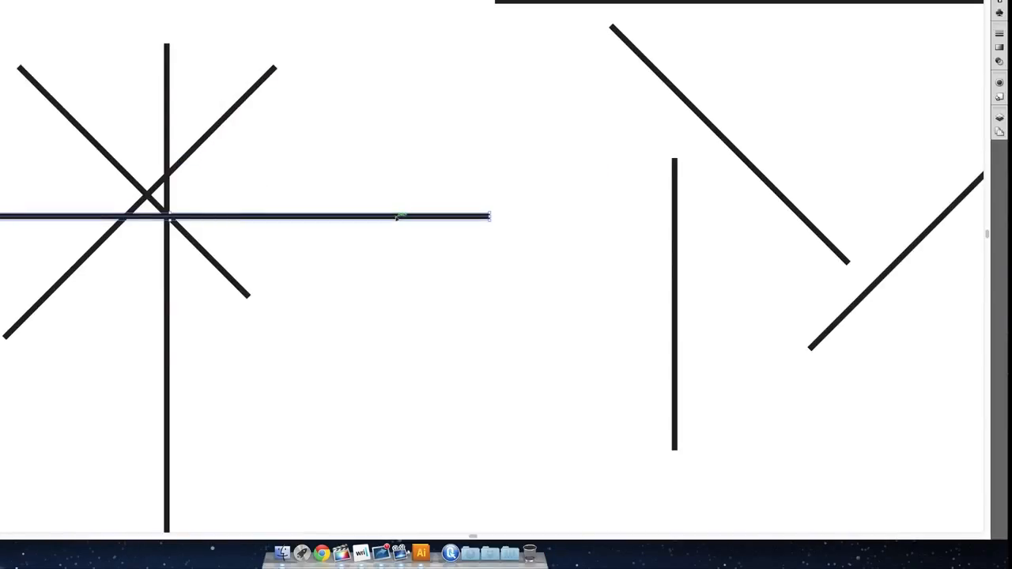
pyautogui.doubleClick(397, 217)
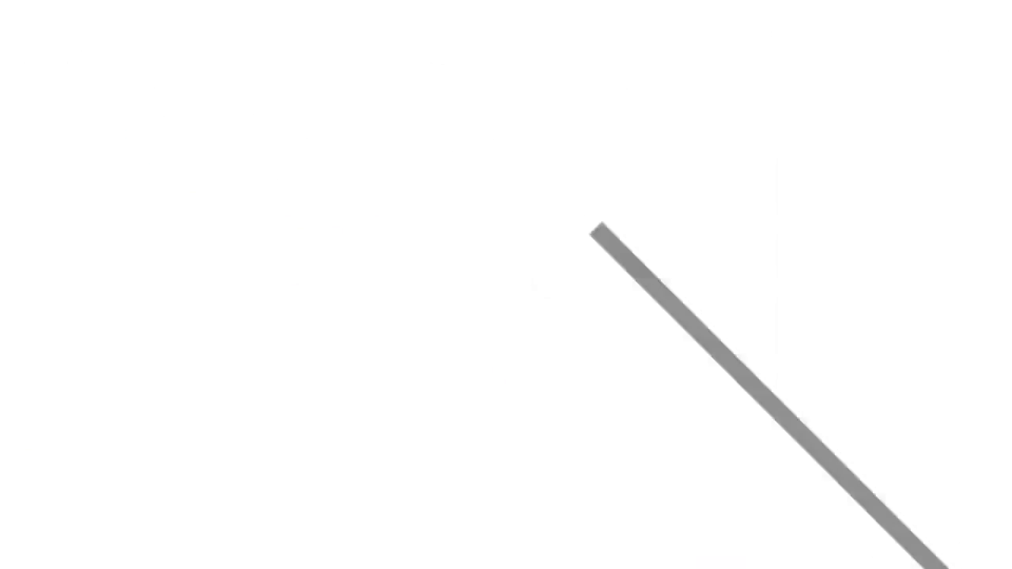
# - Draw a small, slightly tilted five-pointed star above the right half of the isolated horizontal line
pyautogui.moveTo(42, 123); pyautogui.dragTo(253, 228)
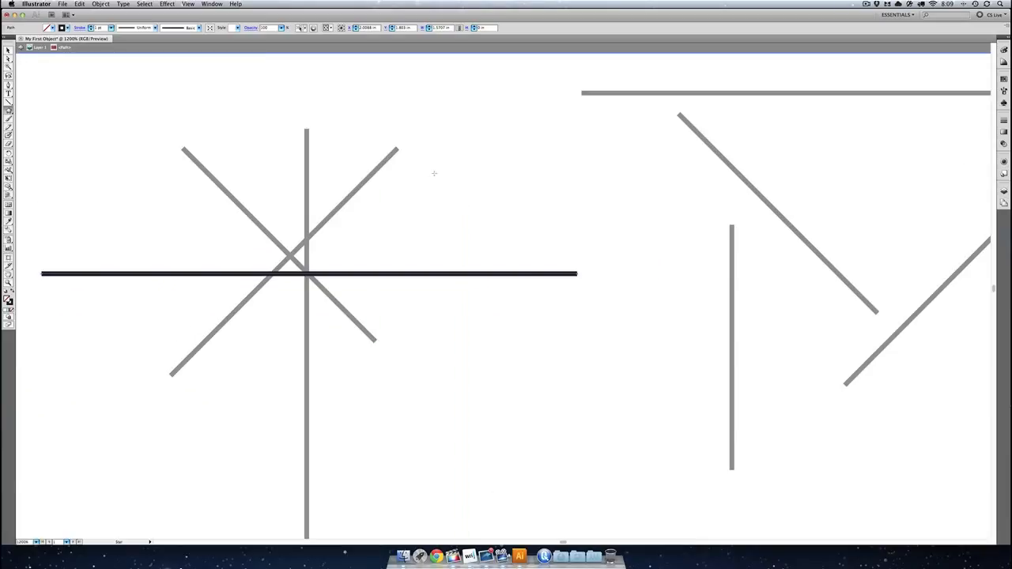
pyautogui.moveTo(433, 172); pyautogui.dragTo(457, 219)
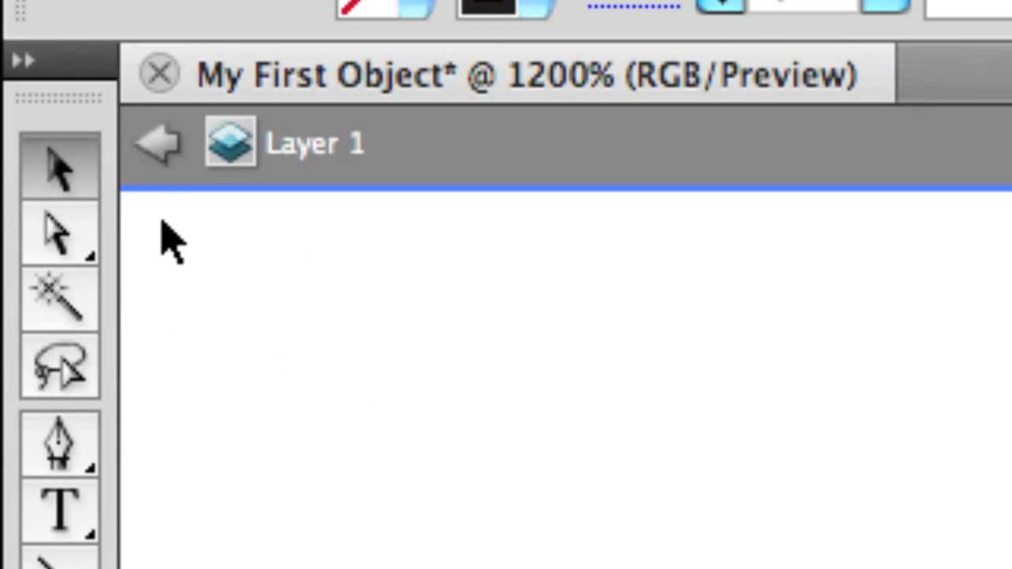
# - Exit isolation mode, shift the left cluster's horizontal line slightly to the right and deselect it
pyautogui.click(157, 142)
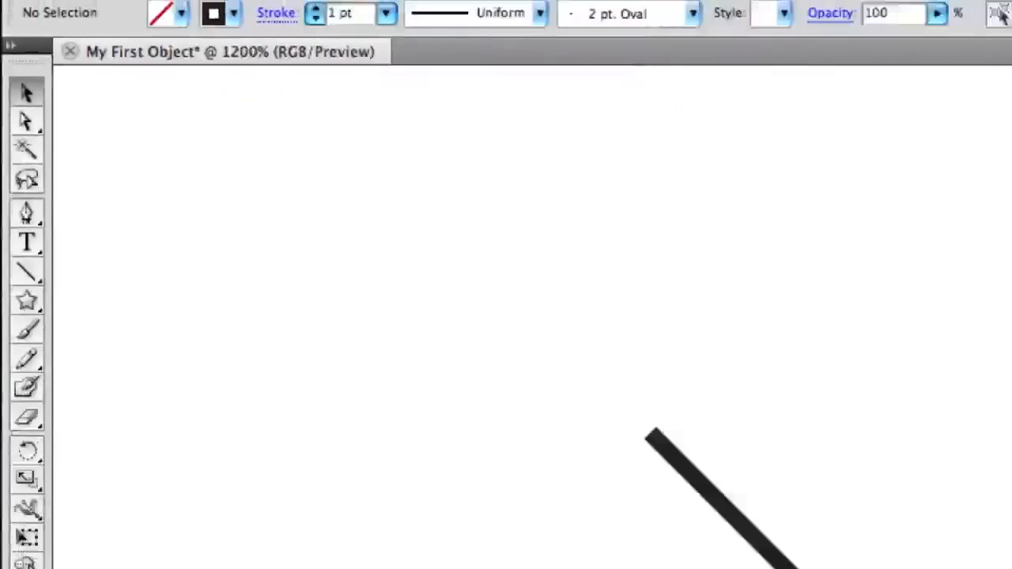
pyautogui.moveTo(474, 302); pyautogui.dragTo(338, 273)
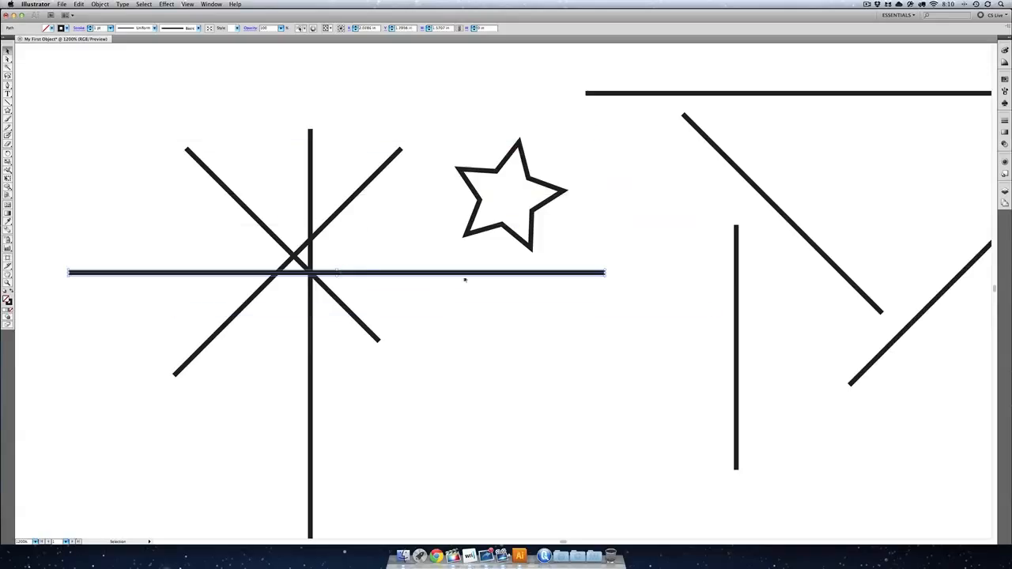
pyautogui.click(618, 230)
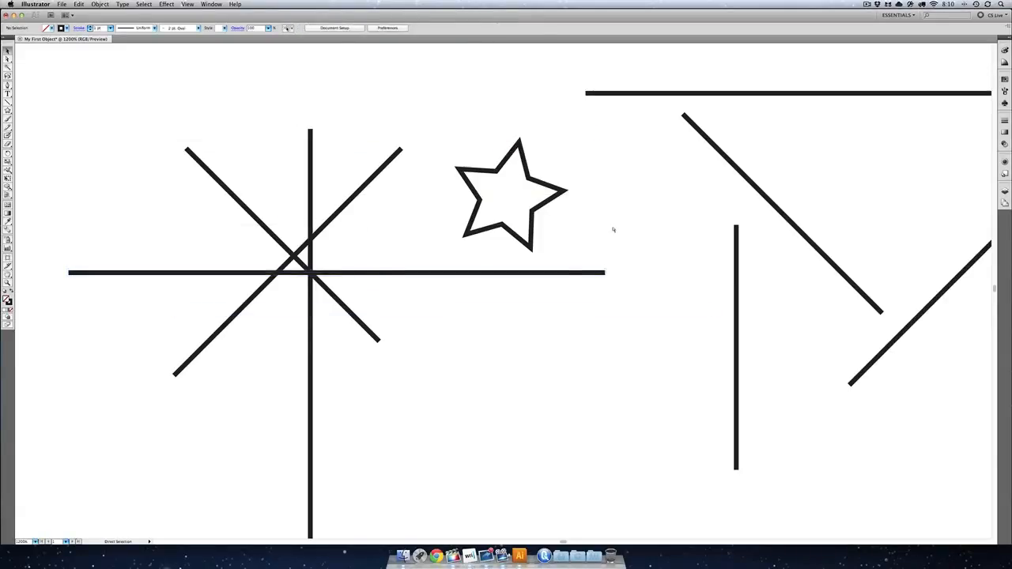
pyautogui.press('super+minus')
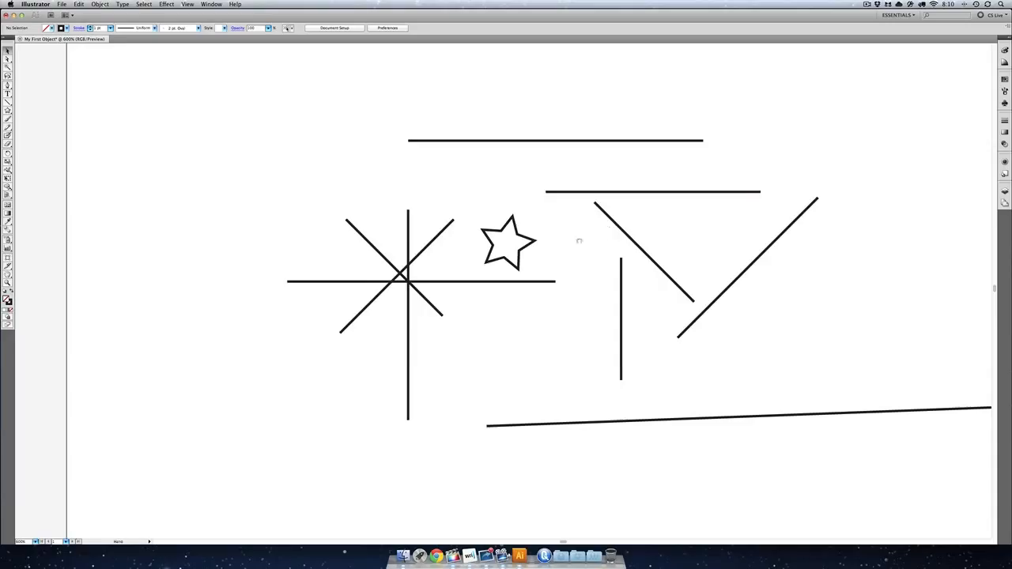
pyautogui.press('super+minus')
pyautogui.moveTo(425, 271)
pyautogui.mouseDown()
pyautogui.moveTo(411, 234)
pyautogui.moveTo(412, 271)
pyautogui.mouseUp()
pyautogui.moveTo(454, 203); pyautogui.dragTo(519, 253)
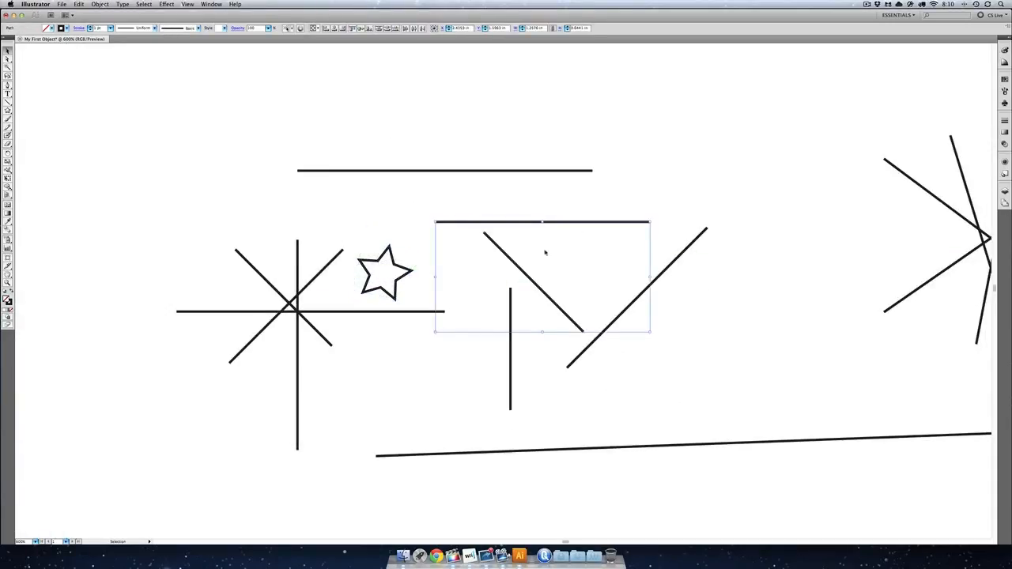
pyautogui.click(545, 252)
pyautogui.moveTo(633, 316); pyautogui.dragTo(445, 276)
pyautogui.moveTo(497, 142); pyautogui.dragTo(510, 181)
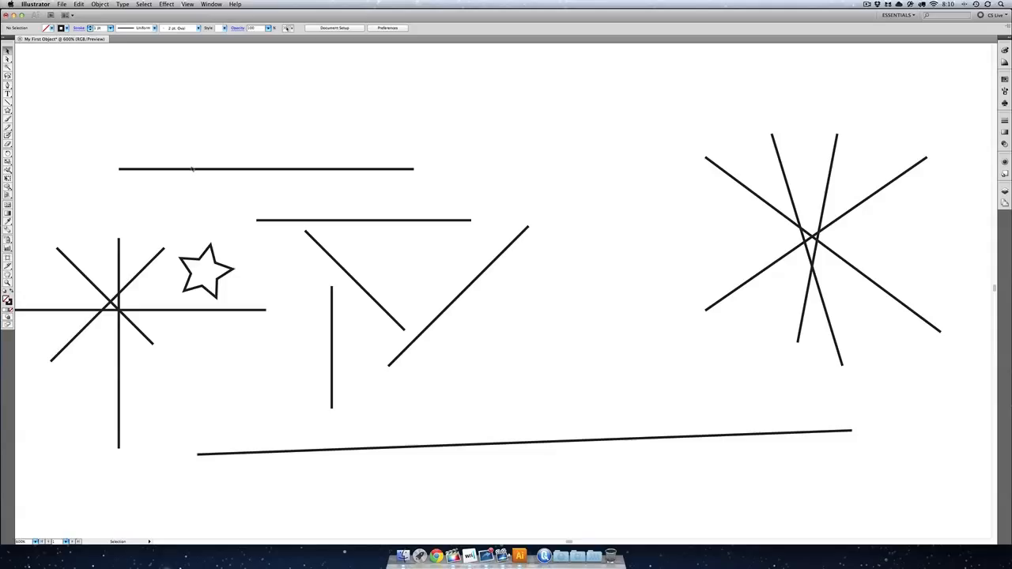
# - Draw a rounded rectangle over the left end of the topmost horizontal line
pyautogui.moveTo(137, 137)
pyautogui.mouseDown()
pyautogui.moveTo(224, 143)
pyautogui.moveTo(208, 124)
pyautogui.mouseUp()
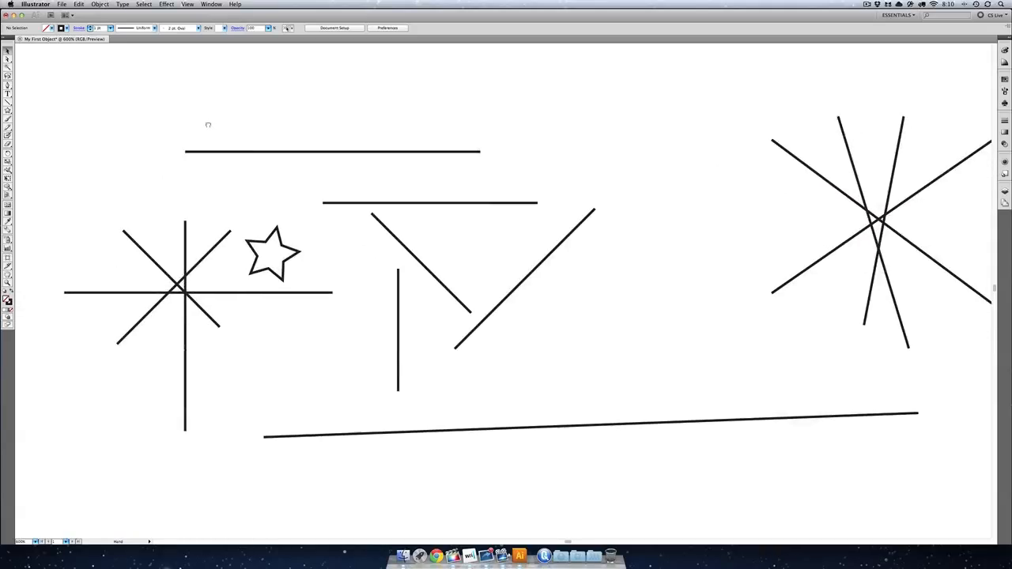
pyautogui.moveTo(8, 110); pyautogui.dragTo(31, 118)
pyautogui.moveTo(156, 83)
pyautogui.mouseDown()
pyautogui.moveTo(244, 125)
pyautogui.moveTo(474, 188)
pyautogui.moveTo(352, 188)
pyautogui.moveTo(252, 169)
pyautogui.moveTo(273, 171)
pyautogui.mouseUp()
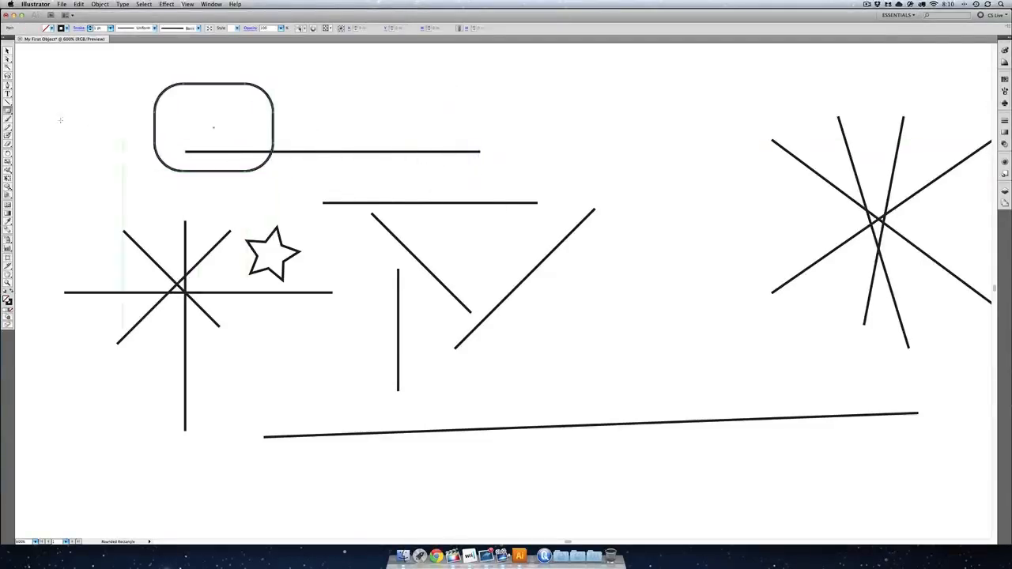
# - Paint a looping, wavy Paintbrush stroke above the separated lines and draw a jagged freehand Pencil line beneath it
pyautogui.click(8, 118)
pyautogui.moveTo(297, 128)
pyautogui.mouseDown()
pyautogui.moveTo(375, 95)
pyautogui.moveTo(550, 100)
pyautogui.mouseUp()
pyautogui.moveTo(606, 73)
pyautogui.mouseDown()
pyautogui.moveTo(640, 125)
pyautogui.moveTo(714, 78)
pyautogui.moveTo(735, 149)
pyautogui.moveTo(792, 78)
pyautogui.moveTo(766, 113)
pyautogui.moveTo(619, 151)
pyautogui.moveTo(718, 161)
pyautogui.moveTo(704, 190)
pyautogui.moveTo(727, 241)
pyautogui.mouseUp()
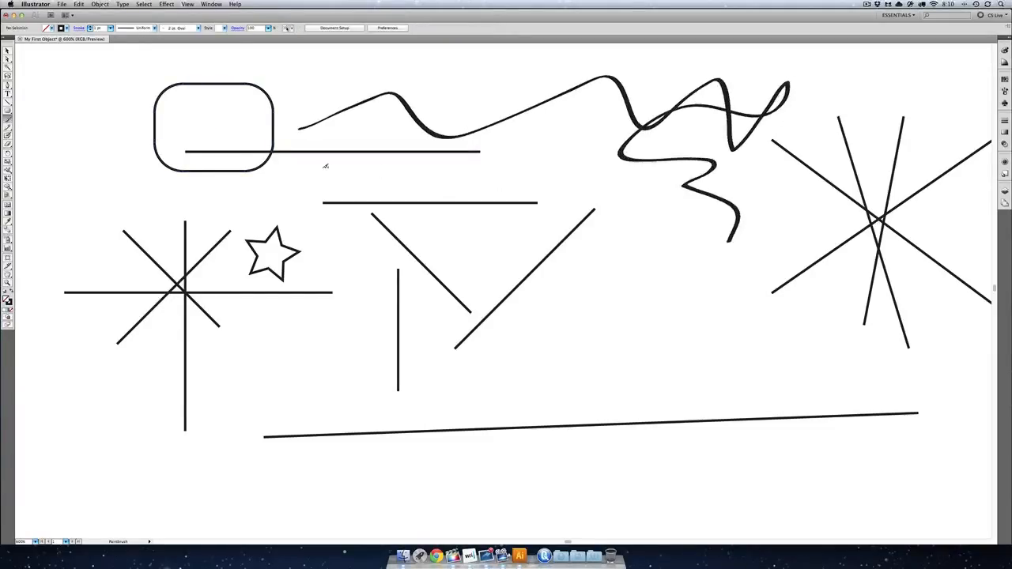
pyautogui.click(8, 126)
pyautogui.moveTo(435, 170)
pyautogui.mouseDown()
pyautogui.moveTo(495, 152)
pyautogui.moveTo(645, 181)
pyautogui.moveTo(653, 206)
pyautogui.moveTo(678, 218)
pyautogui.moveTo(668, 257)
pyautogui.mouseUp()
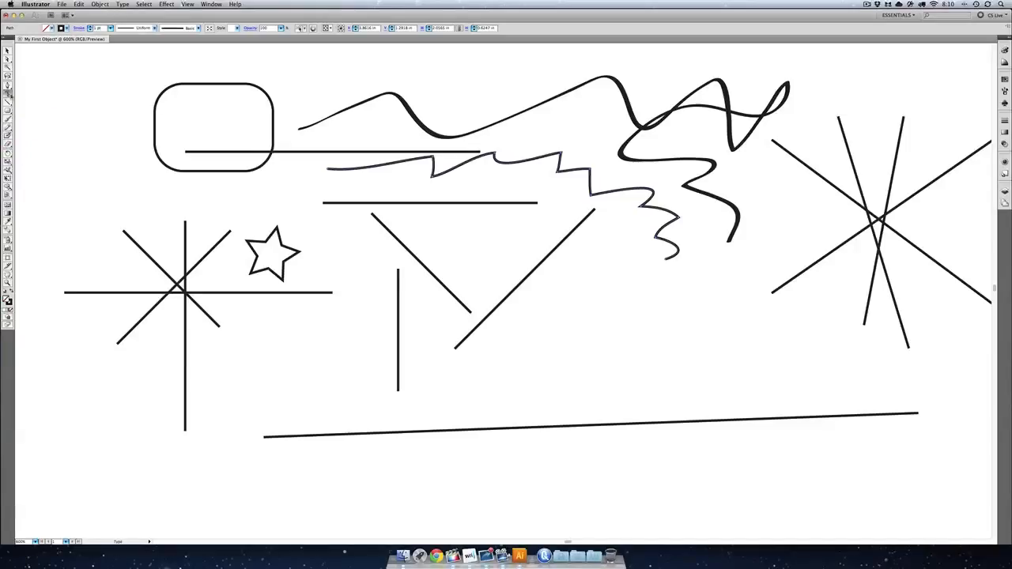
# - Add a text object reading "Object" to the left of the rounded rectangle
pyautogui.click(69, 148)
pyautogui.write('oa')
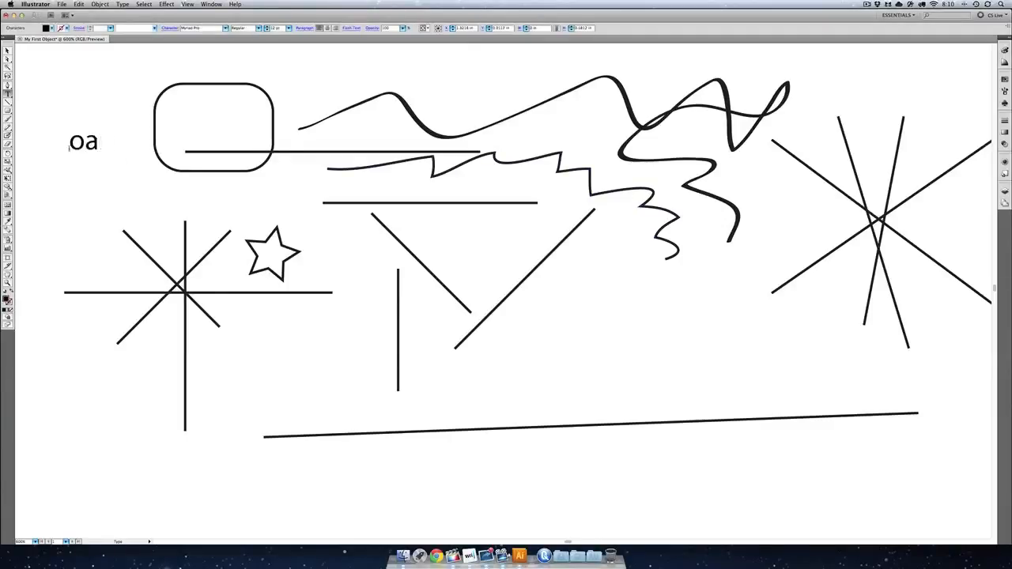
pyautogui.write('nksoknasd')
pyautogui.press('super+a')
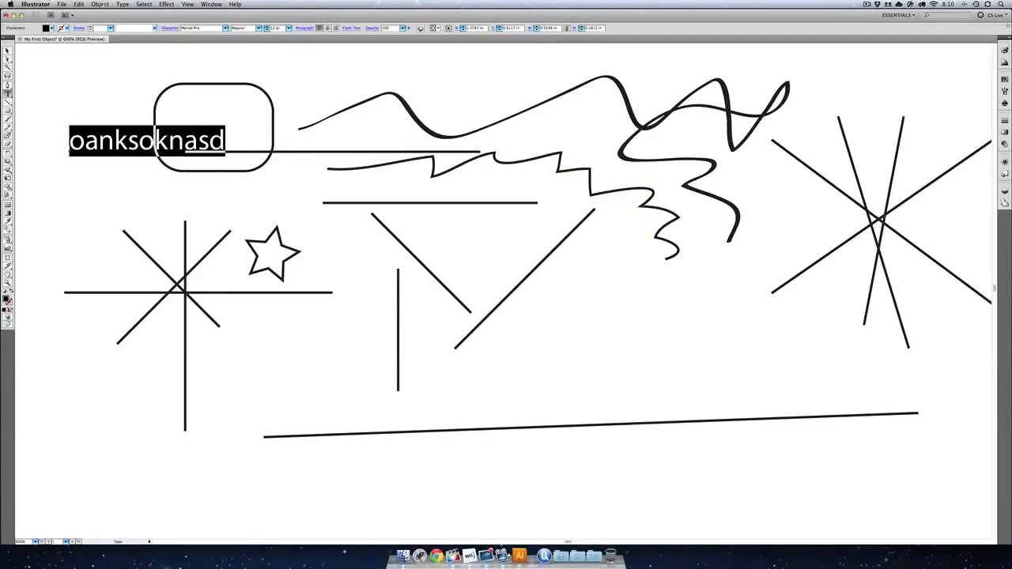
pyautogui.write('Object')
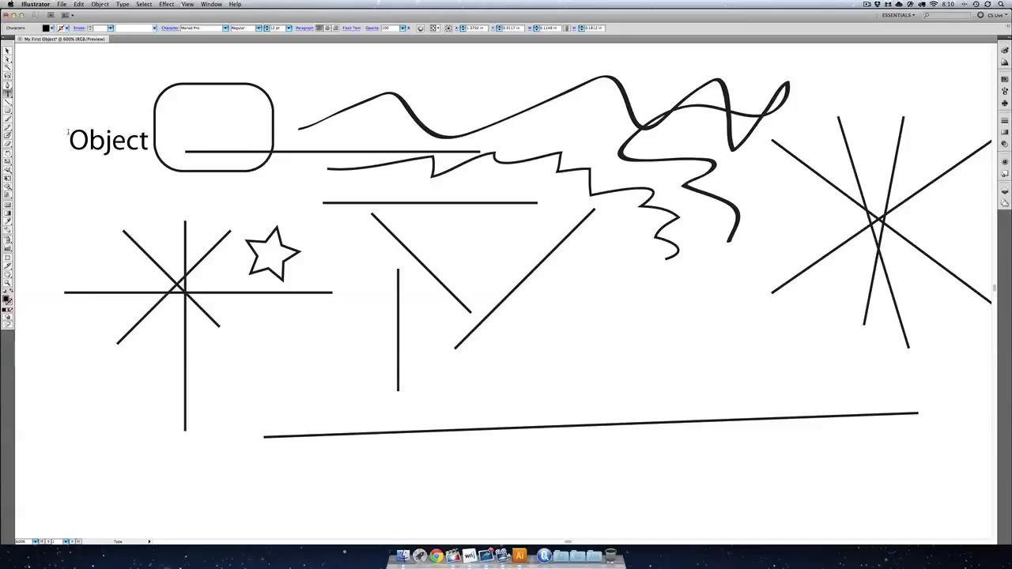
# - Move the "Object" text up and left, and raise the rounded rectangle clear of the topmost horizontal line
pyautogui.click(7, 51)
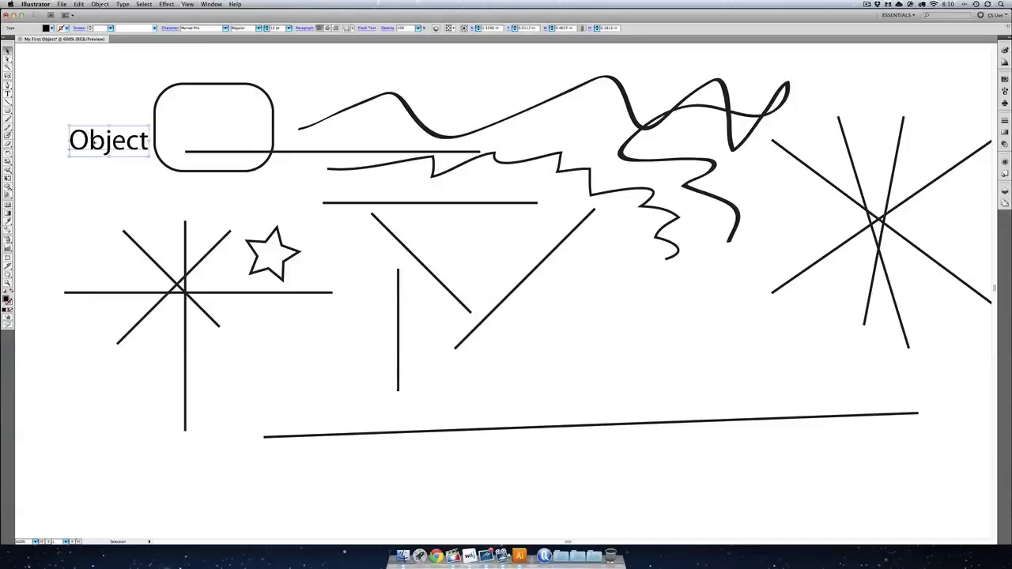
pyautogui.moveTo(92, 139); pyautogui.dragTo(63, 107)
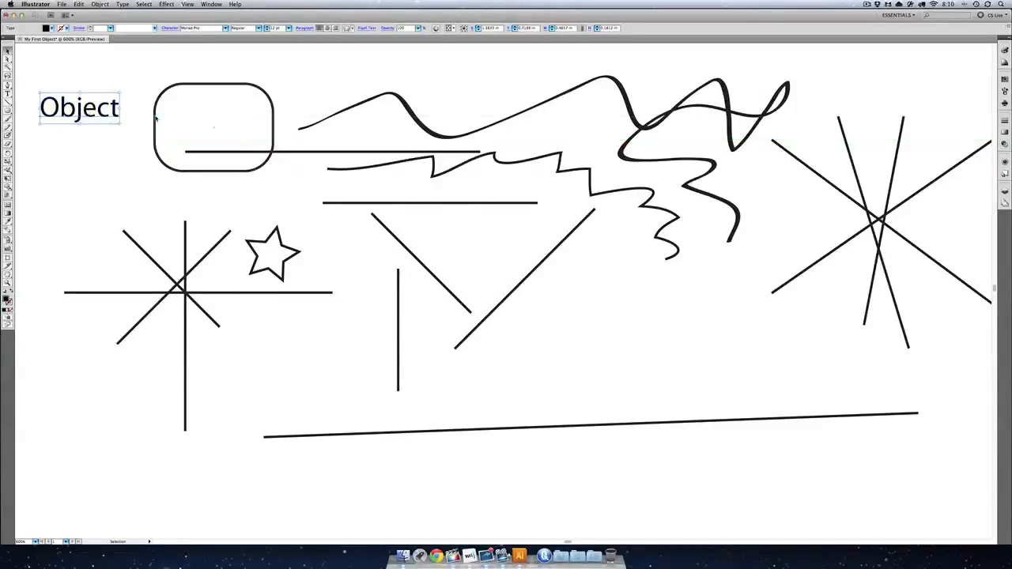
pyautogui.moveTo(155, 120); pyautogui.dragTo(140, 88)
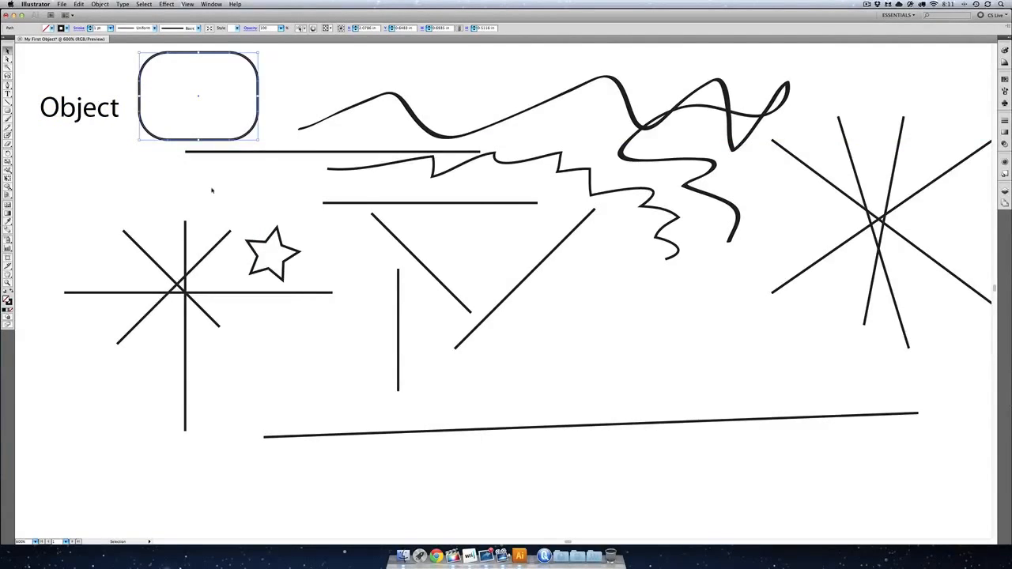
# - Delete the text, rounded rectangle, star, freehand strokes and lines, keeping only the cluster of crossing lines at the artboard's upper right
pyautogui.press('super+minus')
pyautogui.press('super+minus')
pyautogui.press('super+minus')
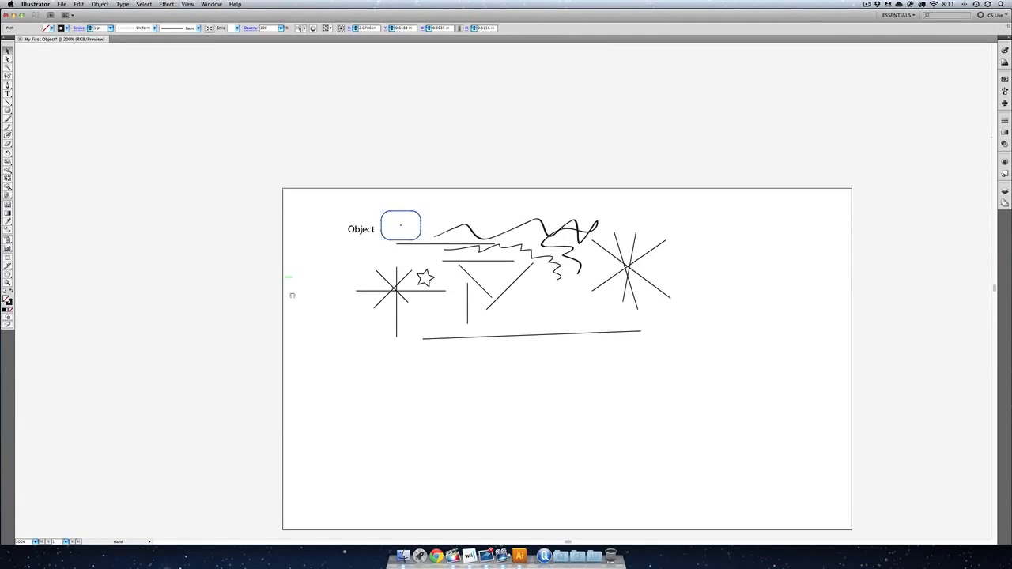
pyautogui.moveTo(292, 297); pyautogui.dragTo(236, 258)
pyautogui.click(264, 168)
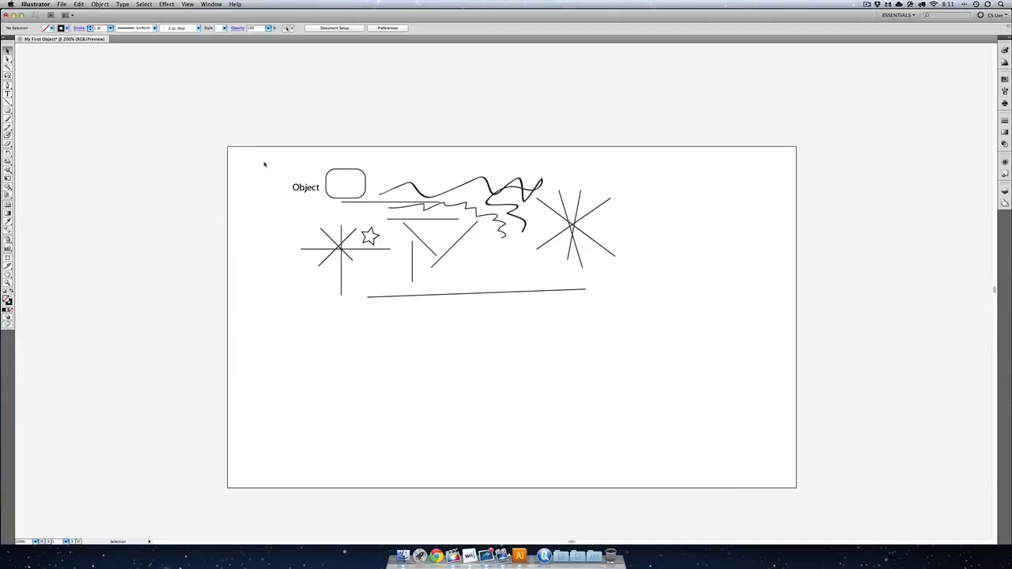
pyautogui.hscroll(1, 266, 162)
pyautogui.moveTo(267, 152); pyautogui.dragTo(521, 340)
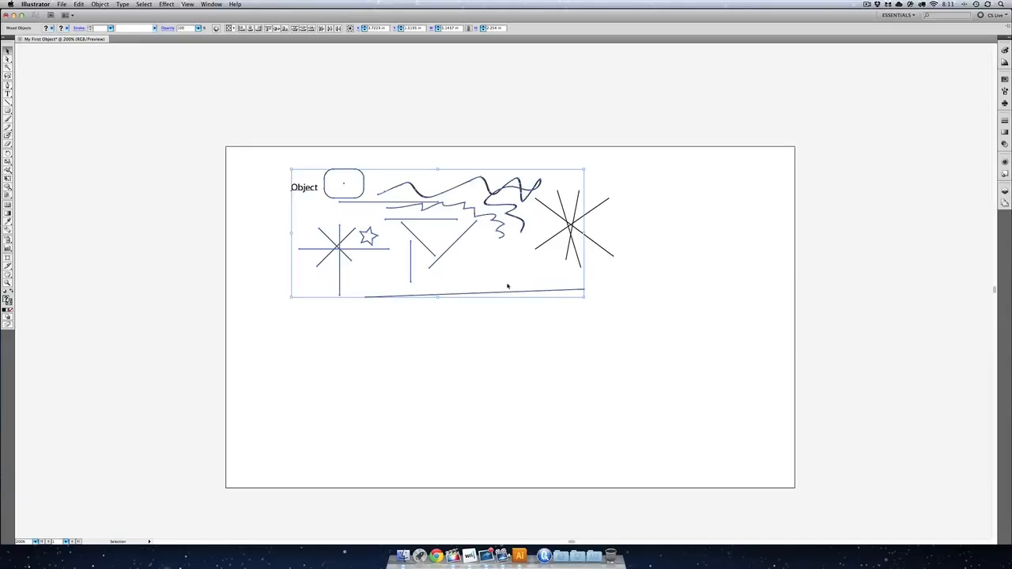
pyautogui.hscroll(1, 307, 171)
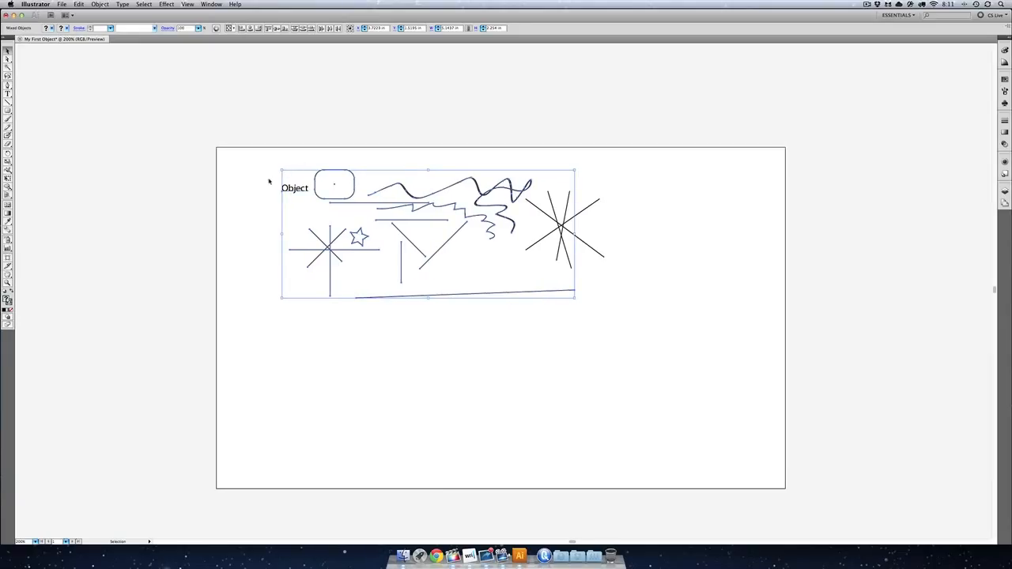
pyautogui.click(268, 181)
pyautogui.moveTo(277, 157); pyautogui.dragTo(495, 312)
pyautogui.press('Delete')
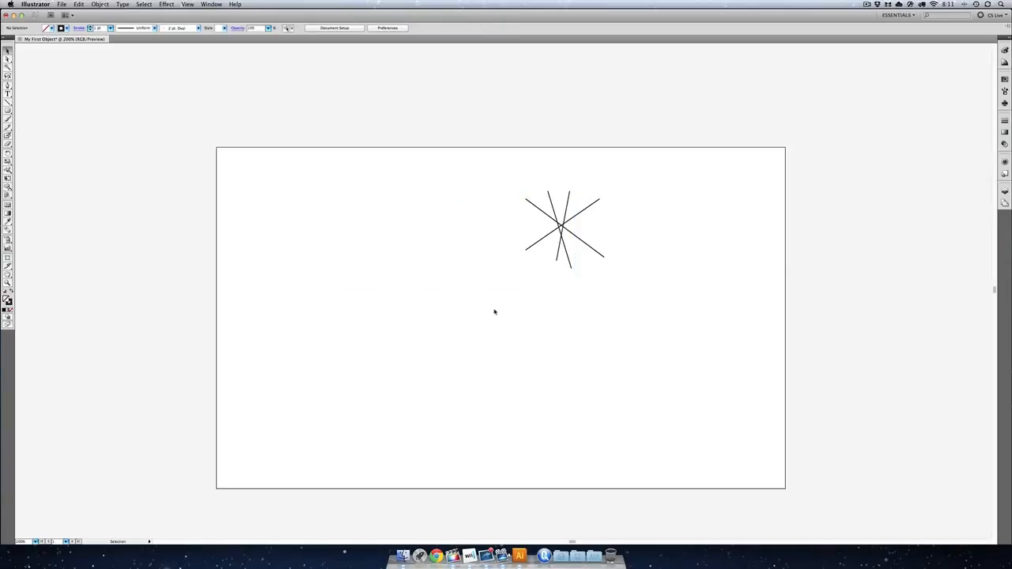
pyautogui.press('super+equal')
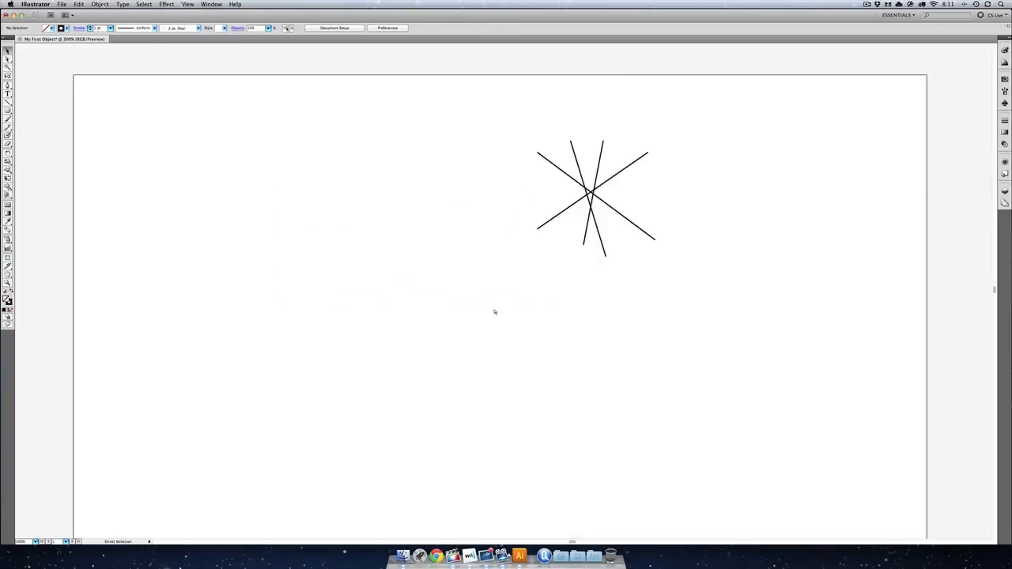
pyautogui.press('super+equal')
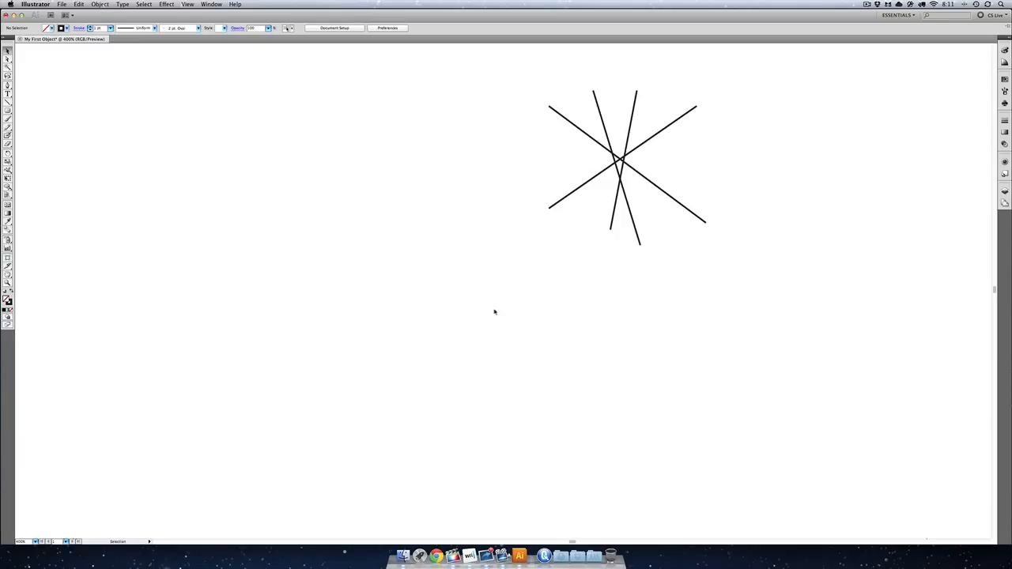
pyautogui.press('super+minus')
pyautogui.press('super+equal')
pyautogui.moveTo(494, 311); pyautogui.dragTo(701, 146)
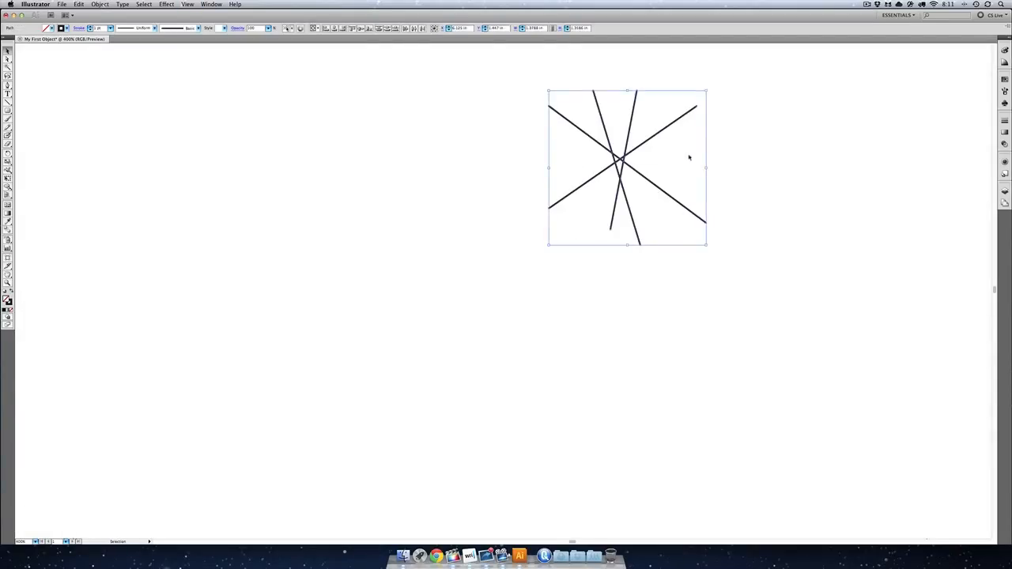
pyautogui.click(177, 174)
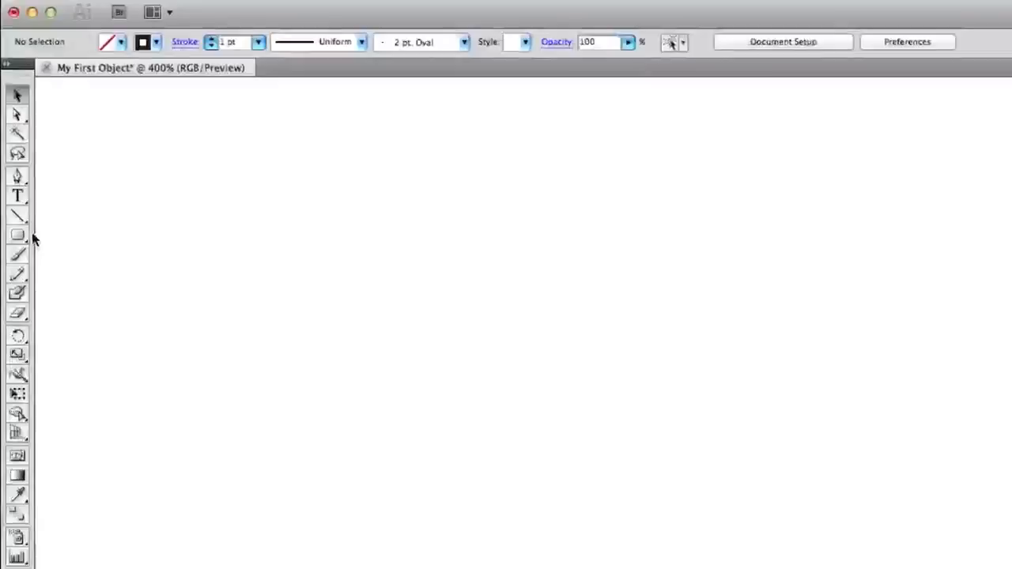
# - Draw a wide horizontal ellipse below and left of the crossing lines, and a perfect circle to its right
pyautogui.moveTo(19, 235); pyautogui.dragTo(123, 287)
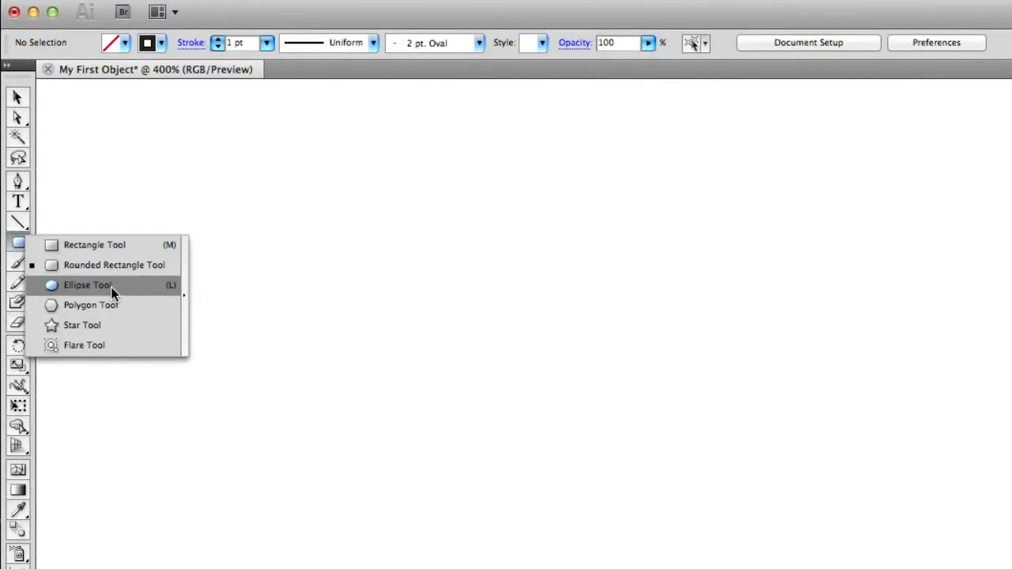
pyautogui.moveTo(110, 287); pyautogui.dragTo(110, 286)
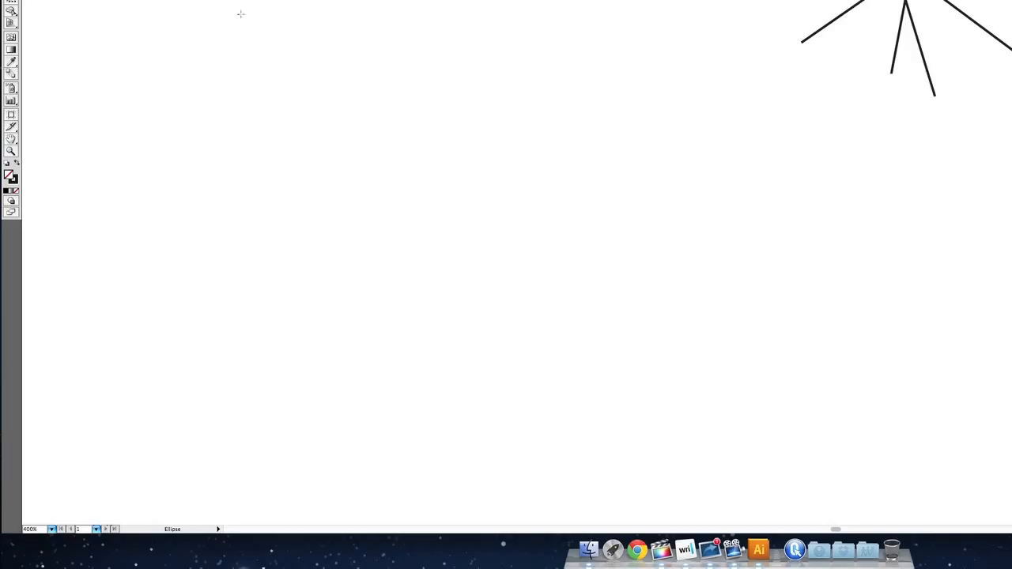
pyautogui.moveTo(194, 264)
pyautogui.mouseDown()
pyautogui.moveTo(321, 360)
pyautogui.moveTo(394, 381)
pyautogui.moveTo(392, 364)
pyautogui.moveTo(377, 388)
pyautogui.moveTo(374, 350)
pyautogui.moveTo(393, 393)
pyautogui.moveTo(389, 364)
pyautogui.moveTo(388, 382)
pyautogui.mouseUp()
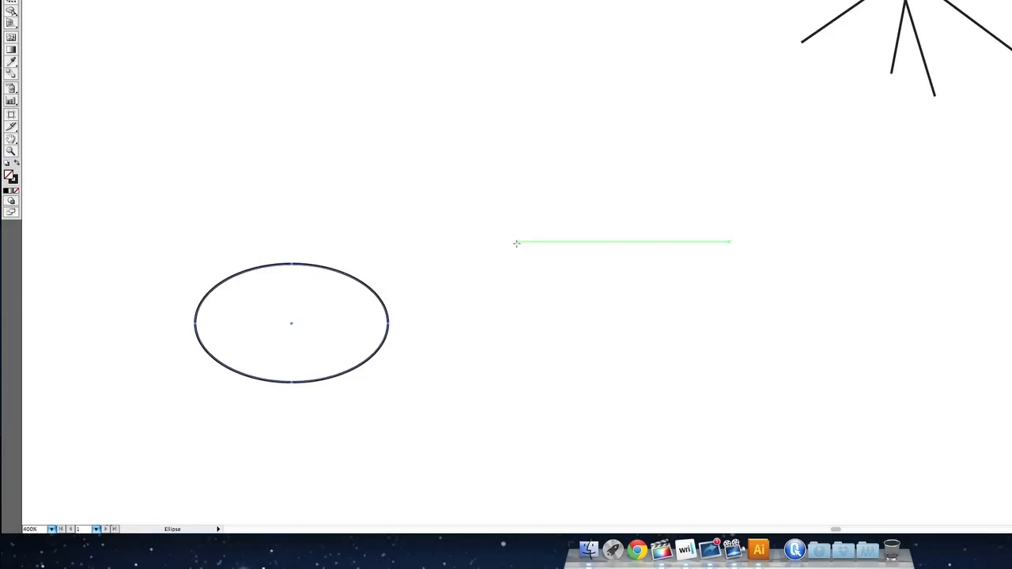
pyautogui.moveTo(516, 243)
pyautogui.mouseDown()
pyautogui.moveTo(671, 362)
pyautogui.moveTo(710, 376)
pyautogui.moveTo(668, 355)
pyautogui.moveTo(678, 365)
pyautogui.mouseUp()
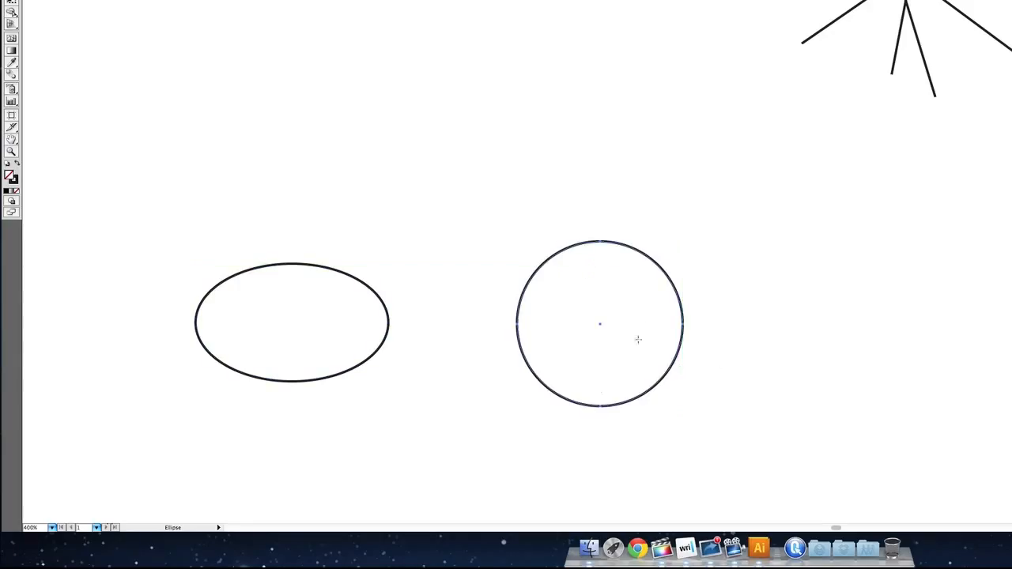
pyautogui.moveTo(456, 117); pyautogui.dragTo(445, 203)
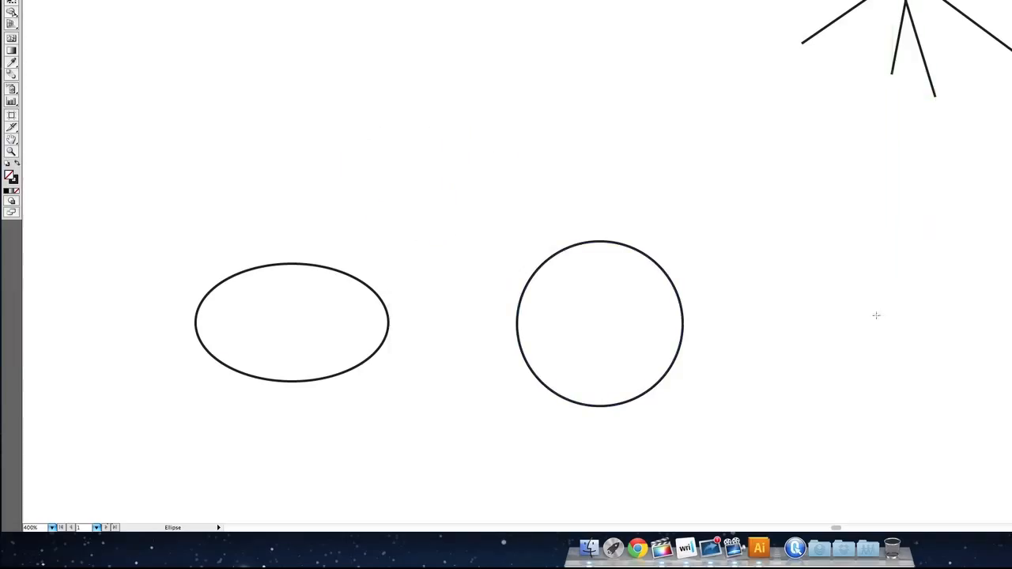
# - Draw a tall, narrow ellipse outward from its centre to the right of the circle
pyautogui.moveTo(769, 250); pyautogui.dragTo(883, 388)
pyautogui.press('Delete')
pyautogui.press('alt')
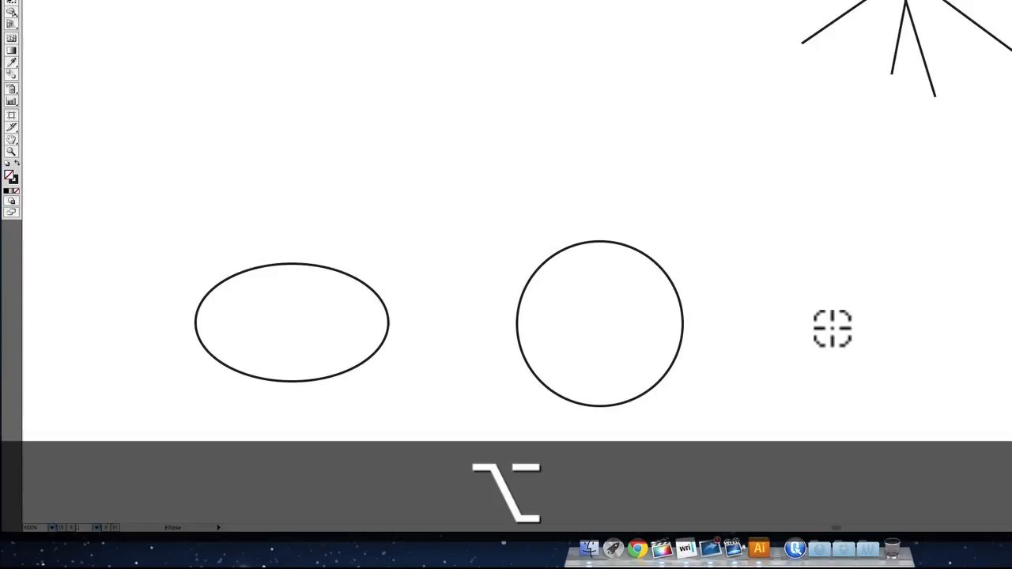
pyautogui.moveTo(832, 328); pyautogui.dragTo(891, 442)
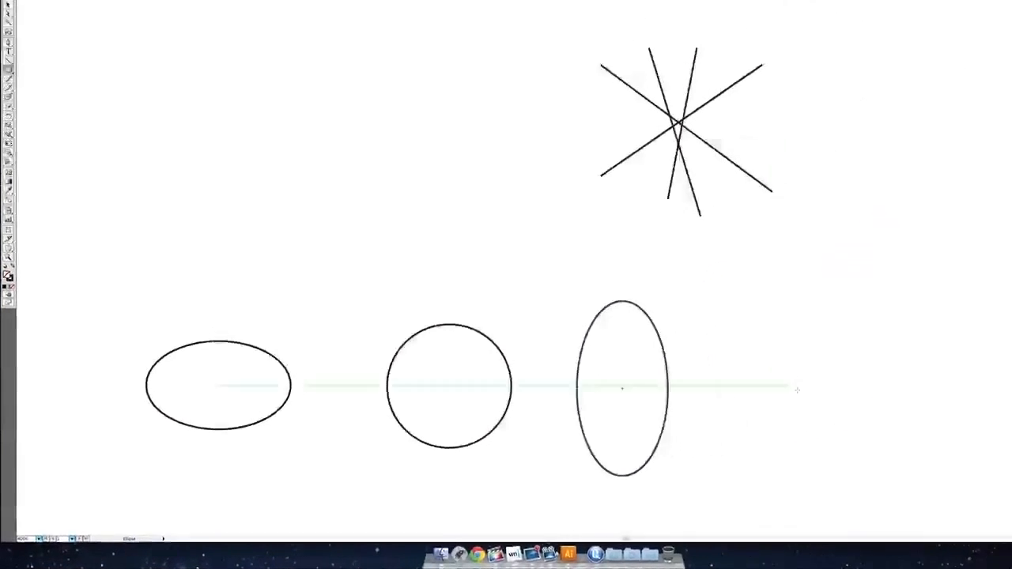
# - Draw a perfect circle about 1.2 in across outward from its centre, to the right of the tall ellipse
pyautogui.press('alt')
pyautogui.moveTo(743, 407); pyautogui.dragTo(673, 340)
pyautogui.press('shift')
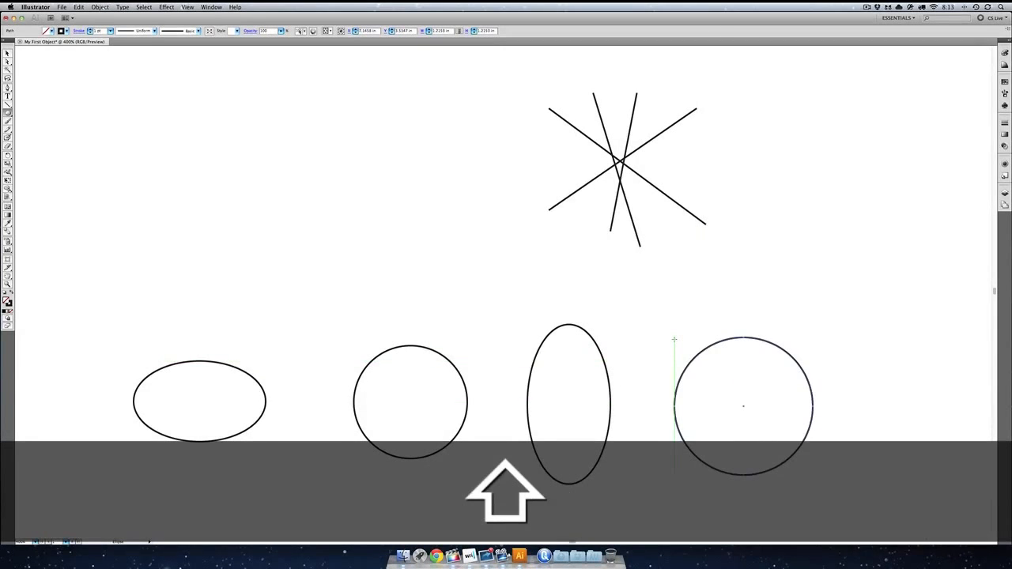